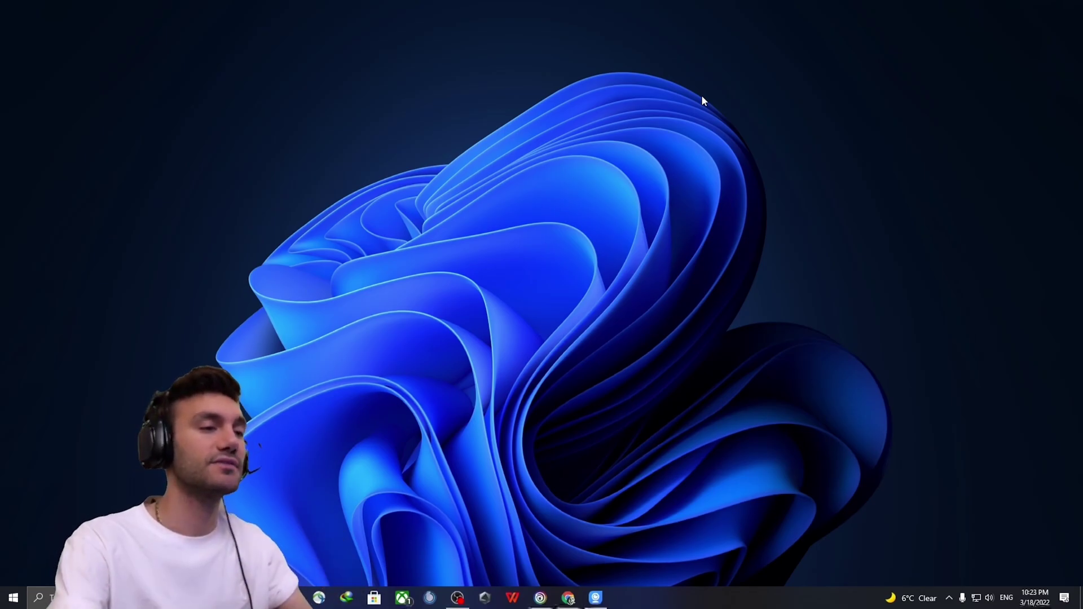
# Show the iVCam Full edition download page in Chrome, then bring up the iVCam camera window.
pyautogui.click(568, 597)
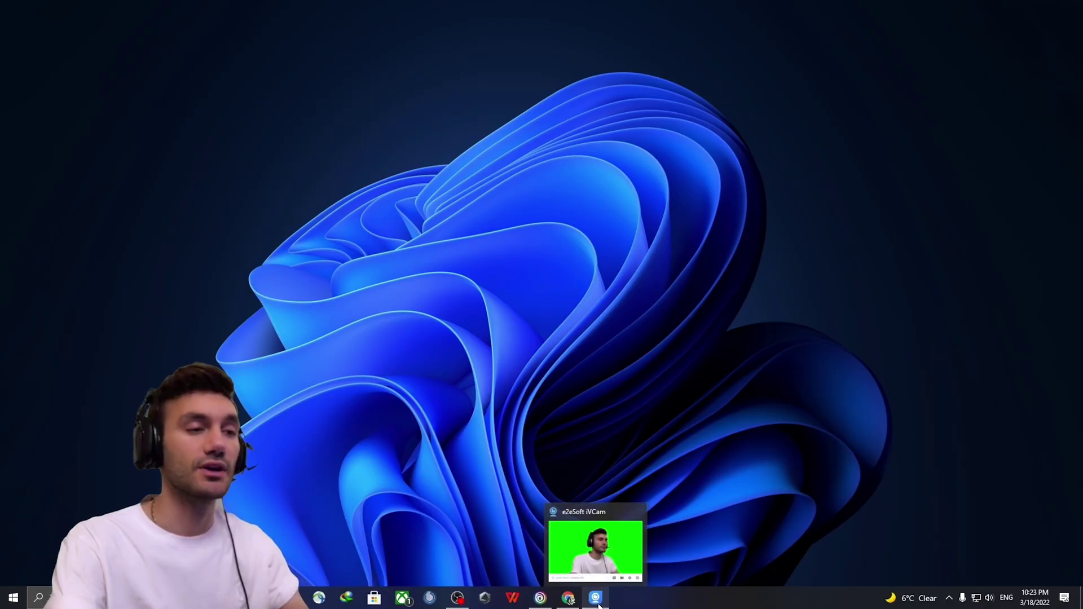
pyautogui.moveTo(595, 598)
pyautogui.click(592, 550)
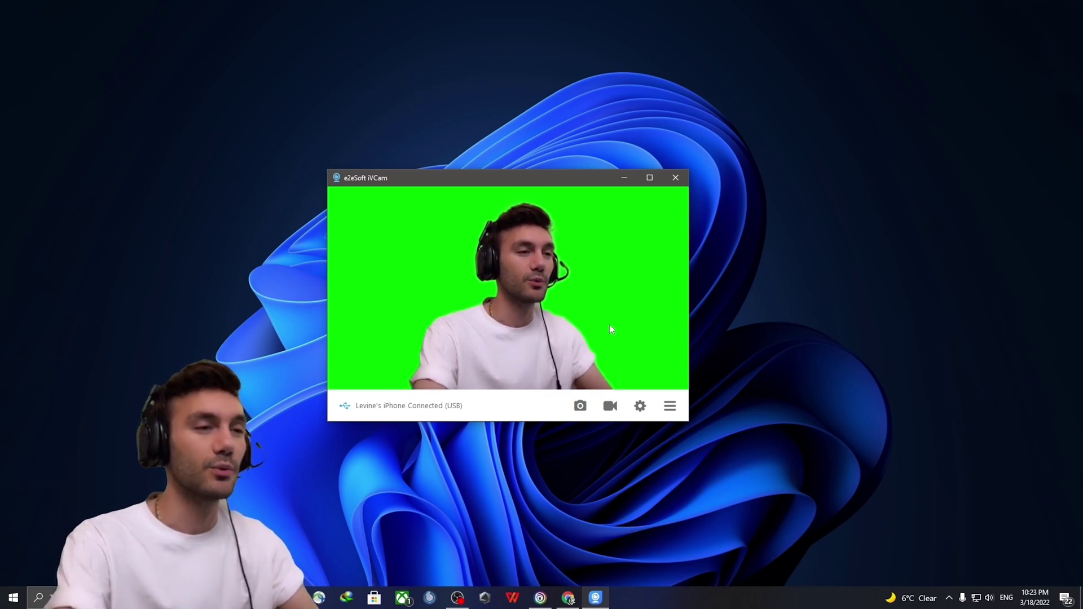
pyautogui.click(669, 405)
pyautogui.click(829, 463)
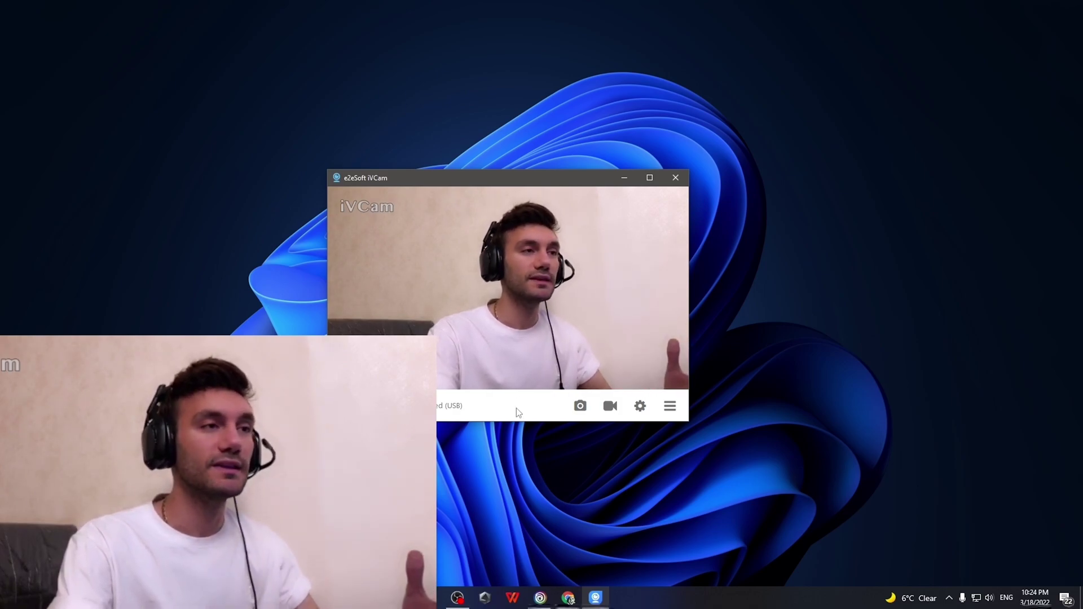
pyautogui.click(670, 410)
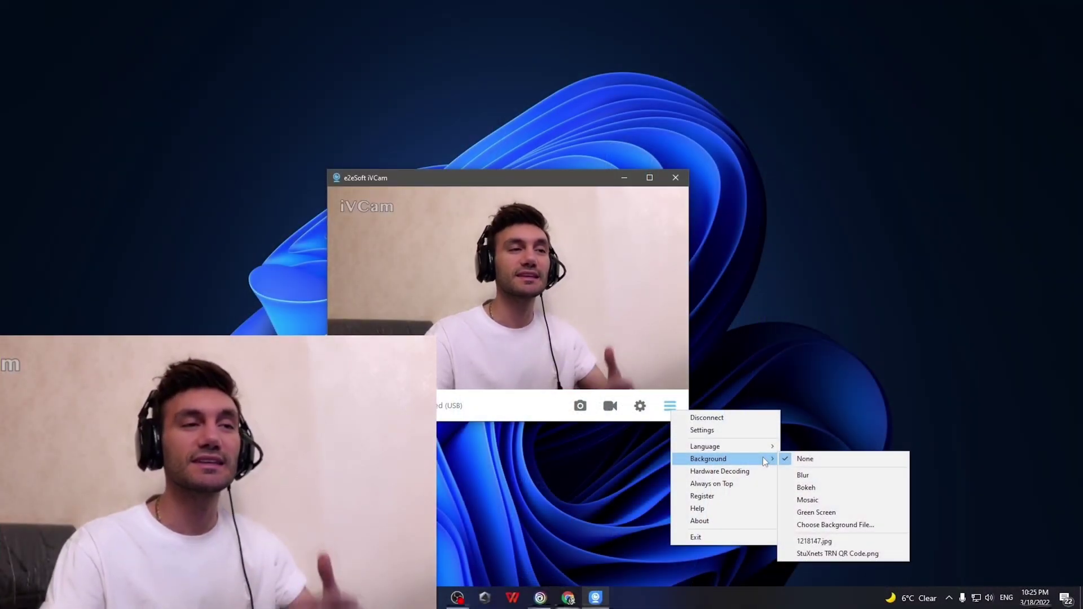
pyautogui.moveTo(708, 458)
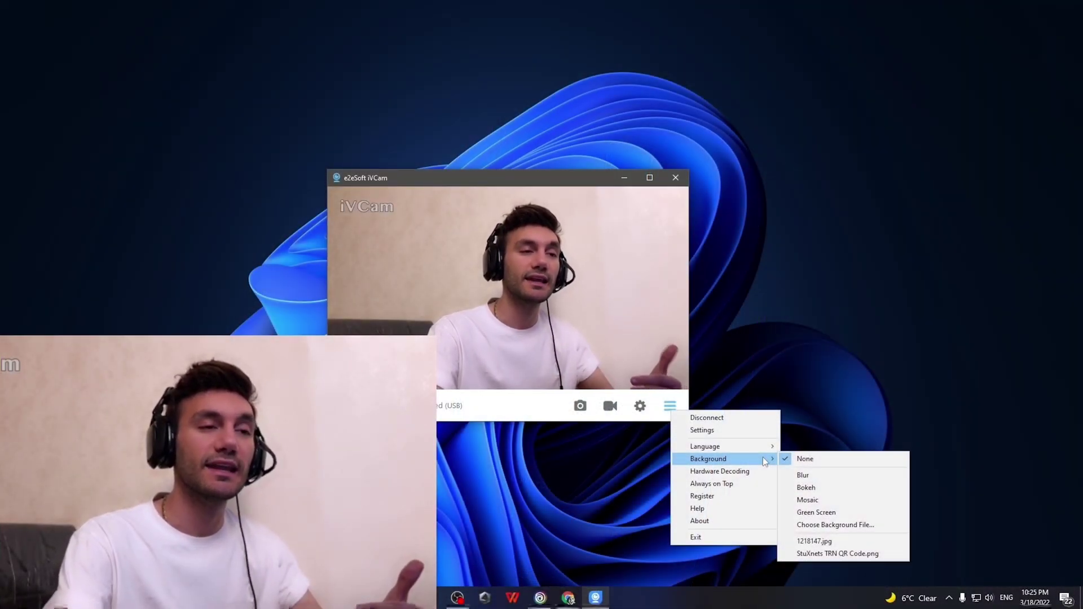
pyautogui.click(542, 421)
pyautogui.click(675, 409)
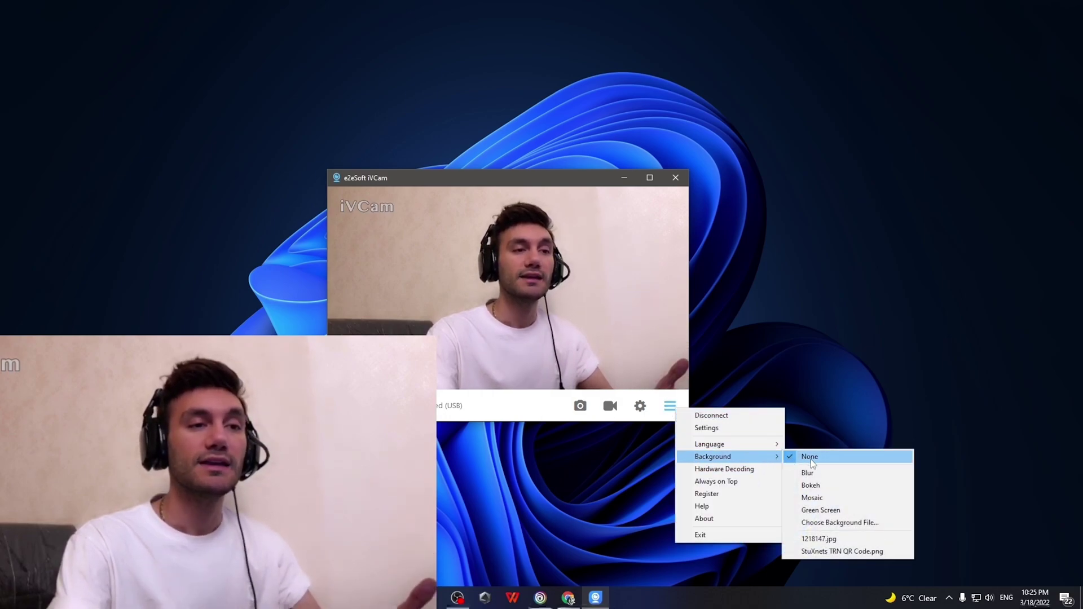
pyautogui.click(853, 512)
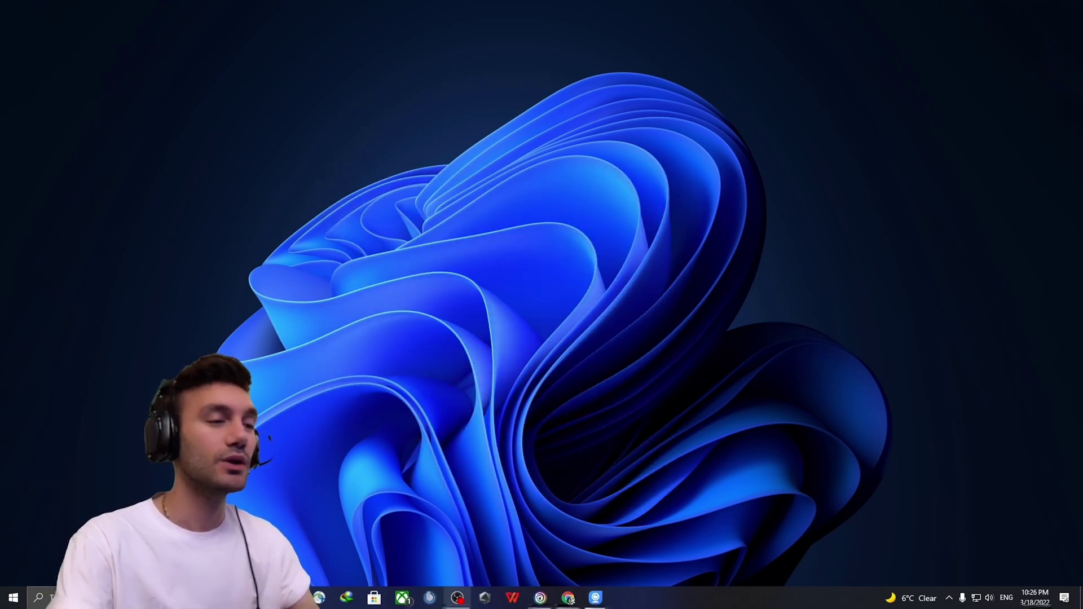
# Add a second Video Capture Device source in OBS using e2eSoft iVCam as the device.
pyautogui.hotkey('alt', 'Tab')
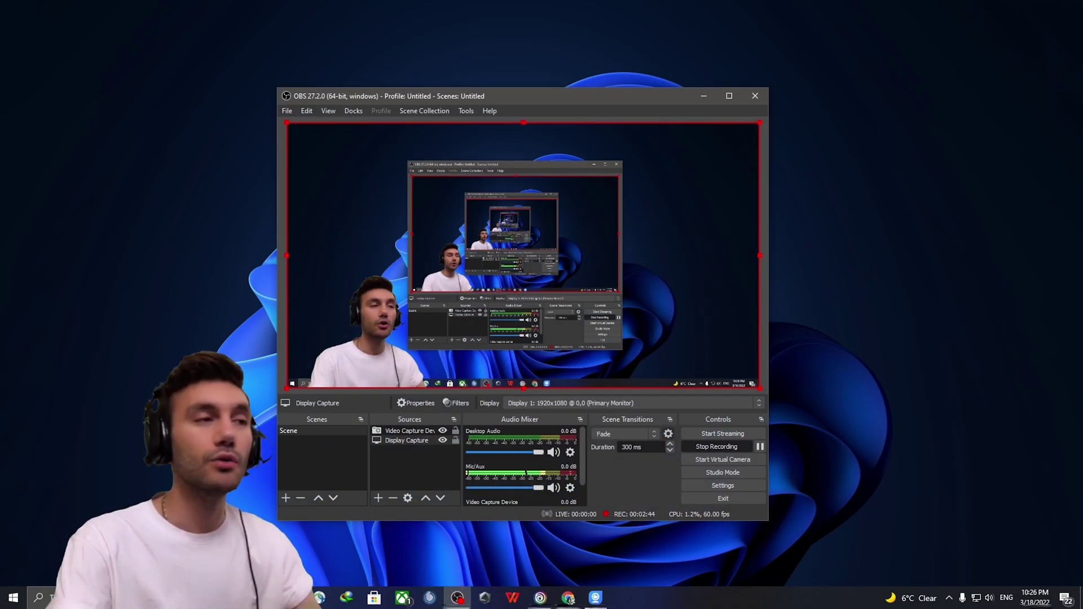
pyautogui.click(420, 471)
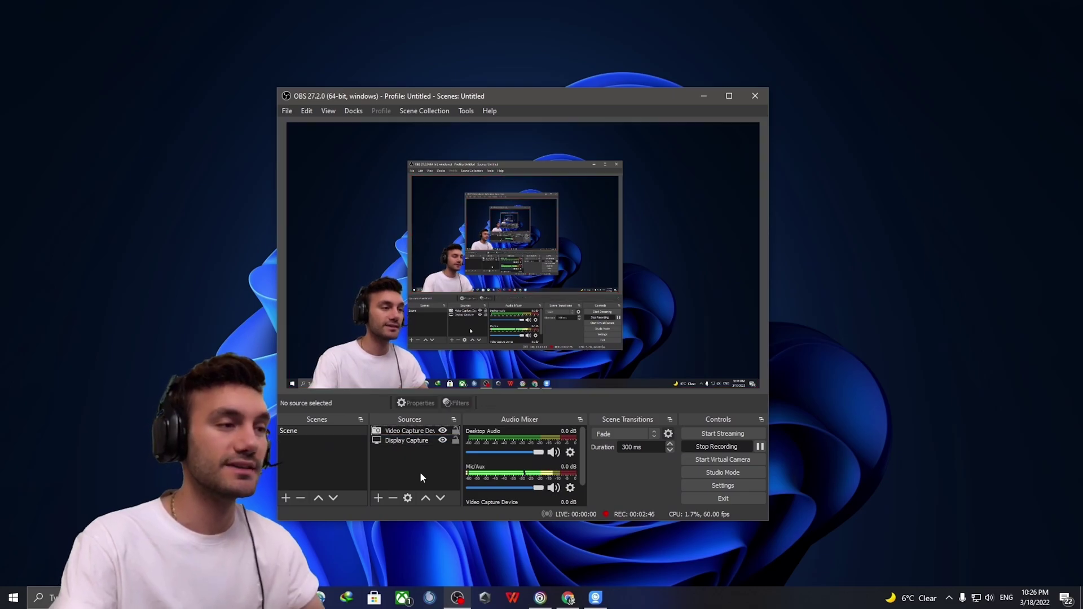
pyautogui.click(379, 499)
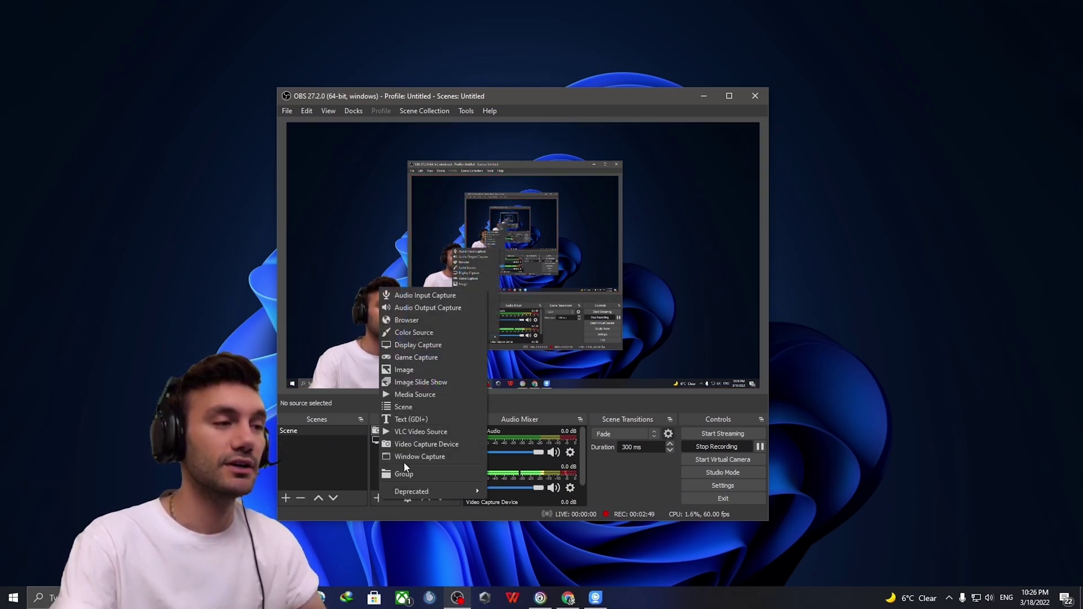
pyautogui.click(436, 445)
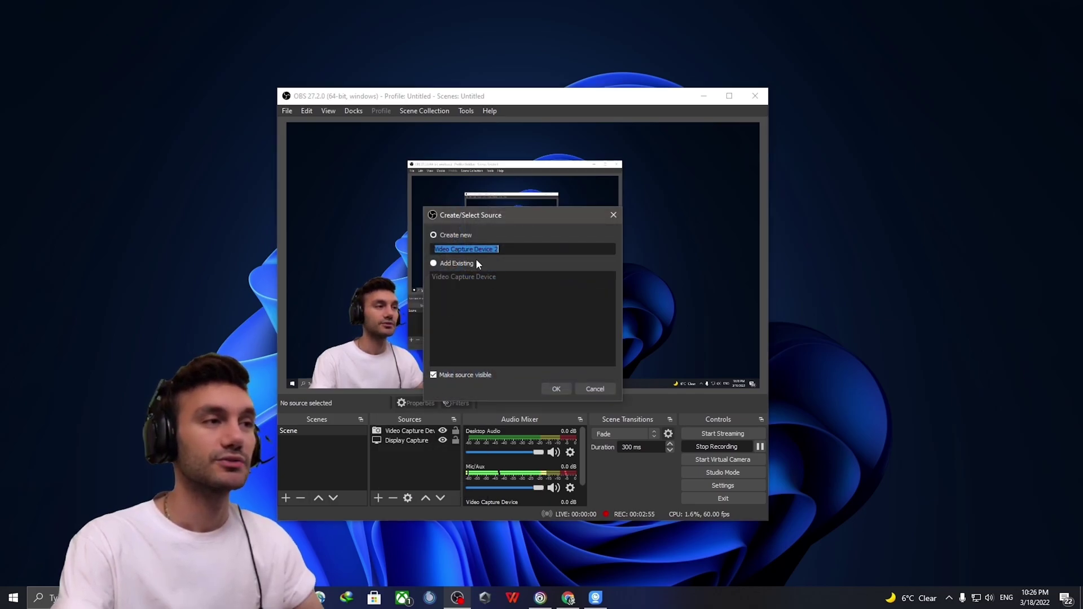
pyautogui.click(553, 388)
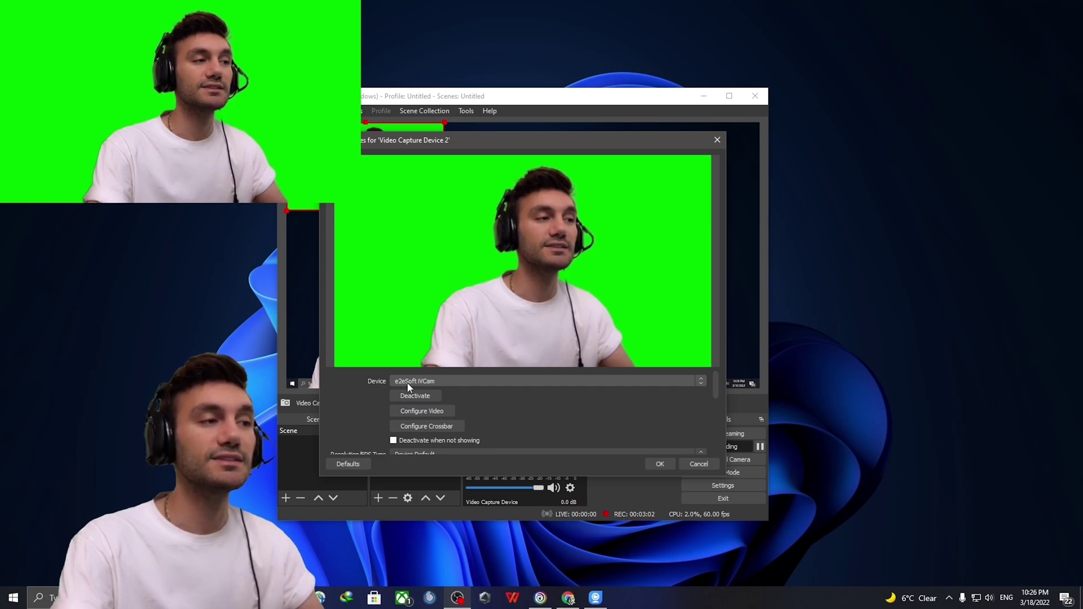
pyautogui.click(424, 381)
pyautogui.click(424, 388)
pyautogui.scroll(-3, 529, 422)
pyautogui.scroll(2, 489, 420)
pyautogui.scroll(-2, 490, 420)
pyautogui.click(663, 464)
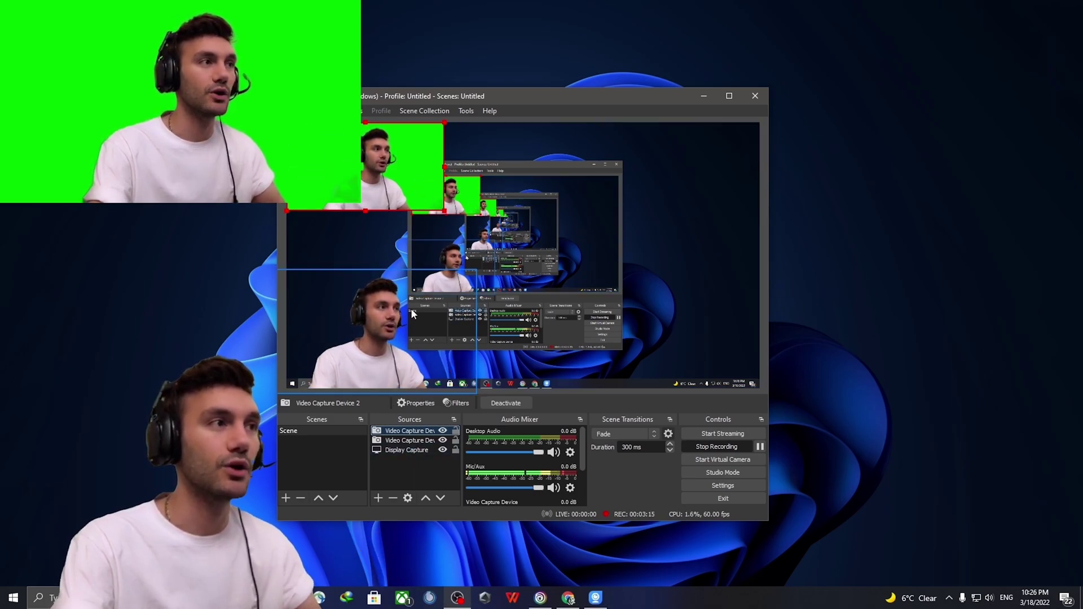
pyautogui.click(458, 404)
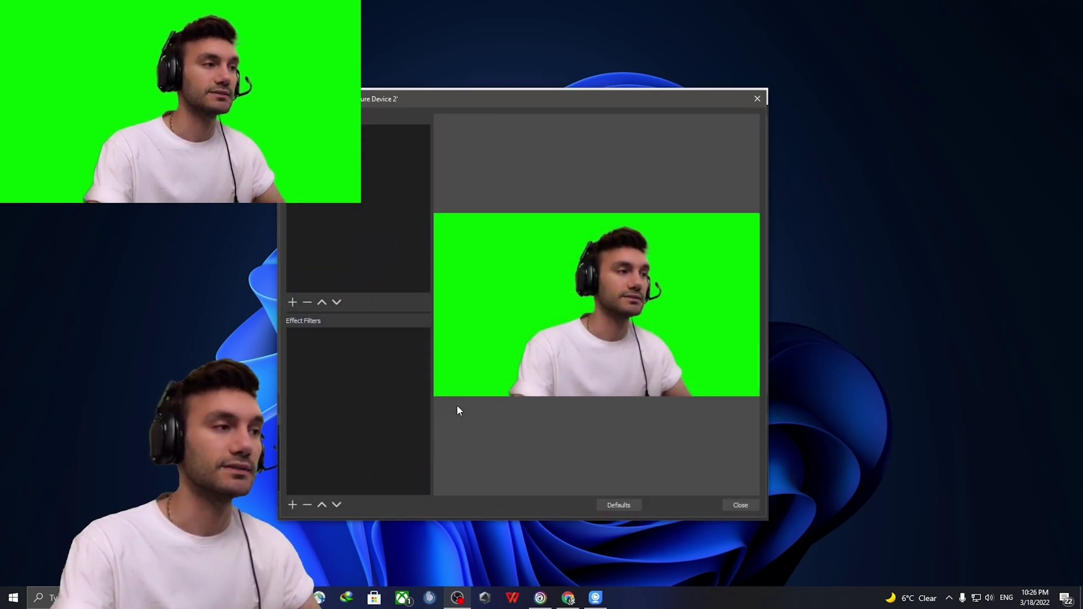
# Add a Color Key filter to the iVCam source with Green as the key colour.
pyautogui.click(292, 505)
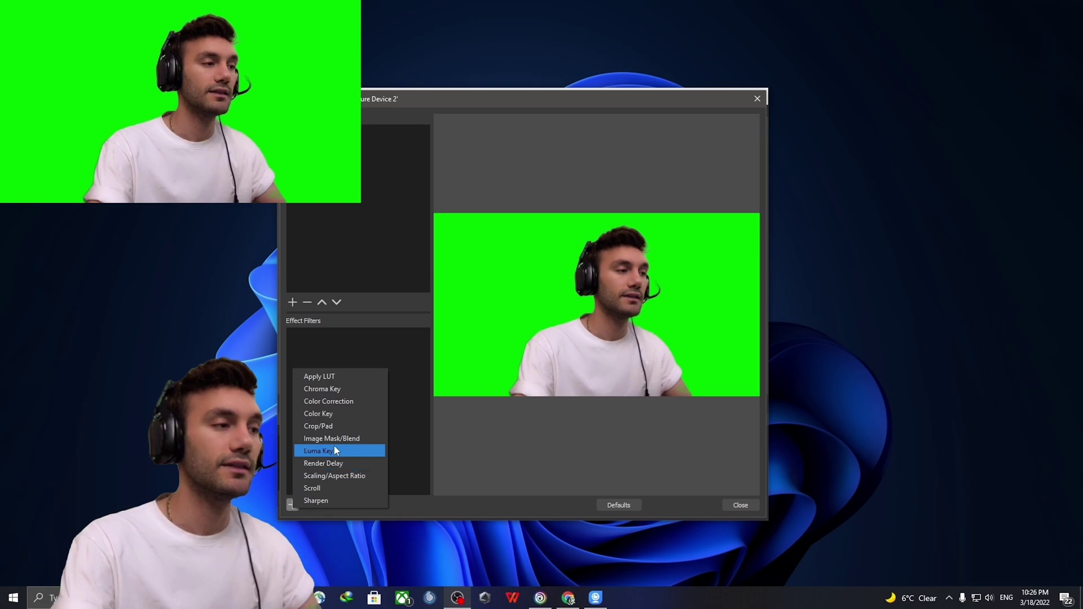
pyautogui.click(320, 414)
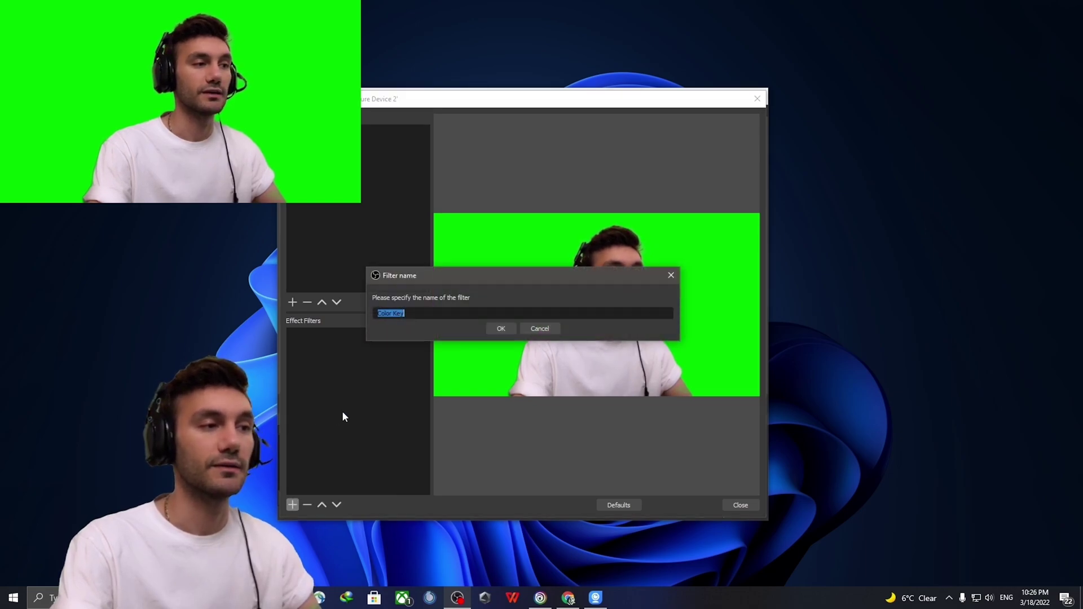
pyautogui.click(501, 329)
pyautogui.click(527, 287)
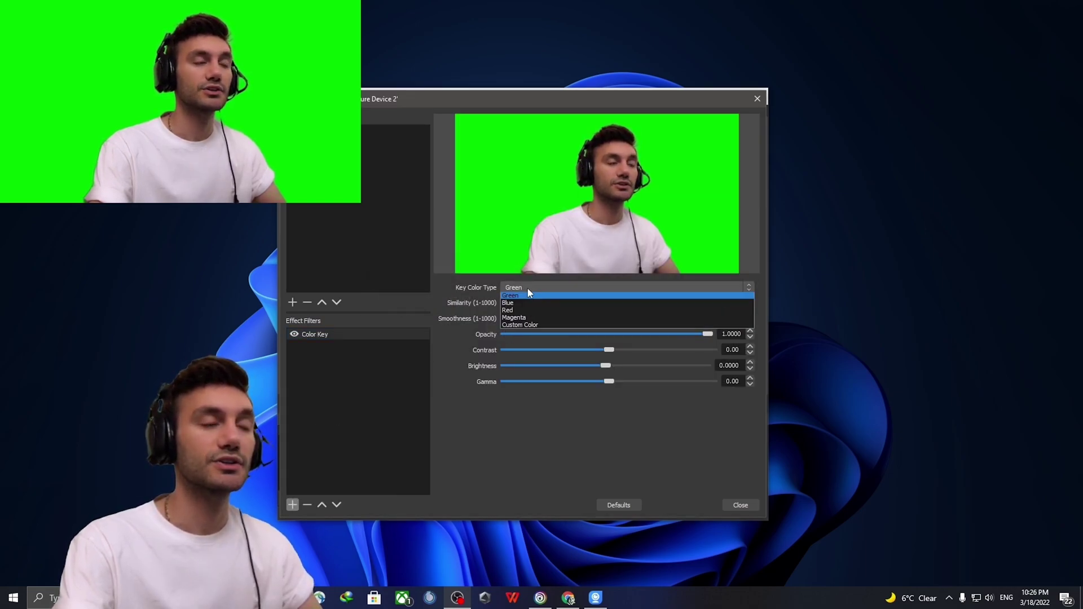
pyautogui.click(531, 295)
# Raise the Color Key Similarity and Smoothness until the green background disappears cleanly.
pyautogui.moveTo(519, 302); pyautogui.dragTo(616, 305)
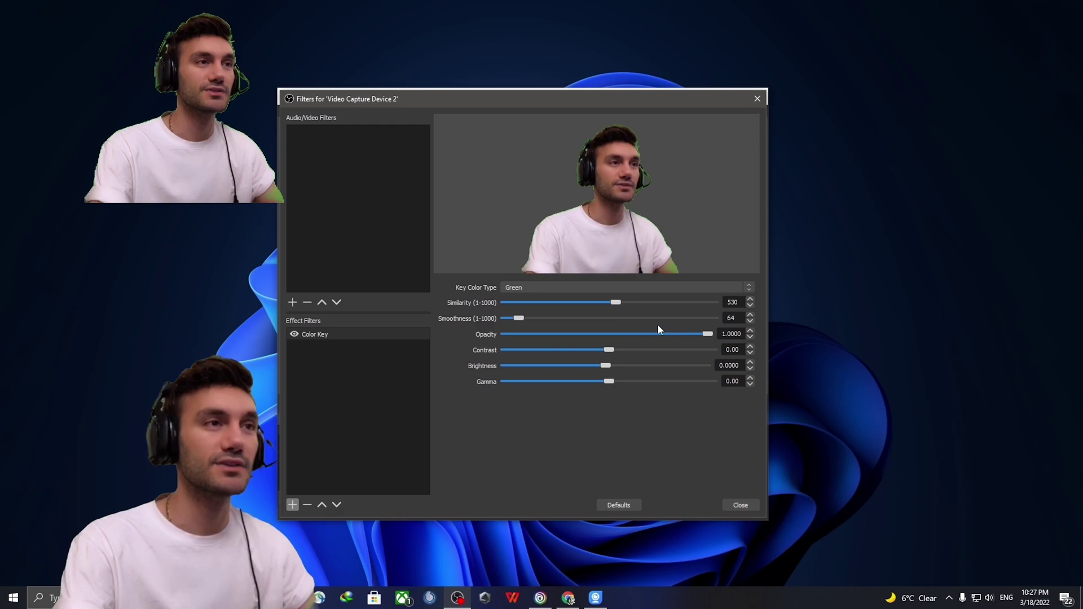
pyautogui.moveTo(518, 319); pyautogui.dragTo(545, 319)
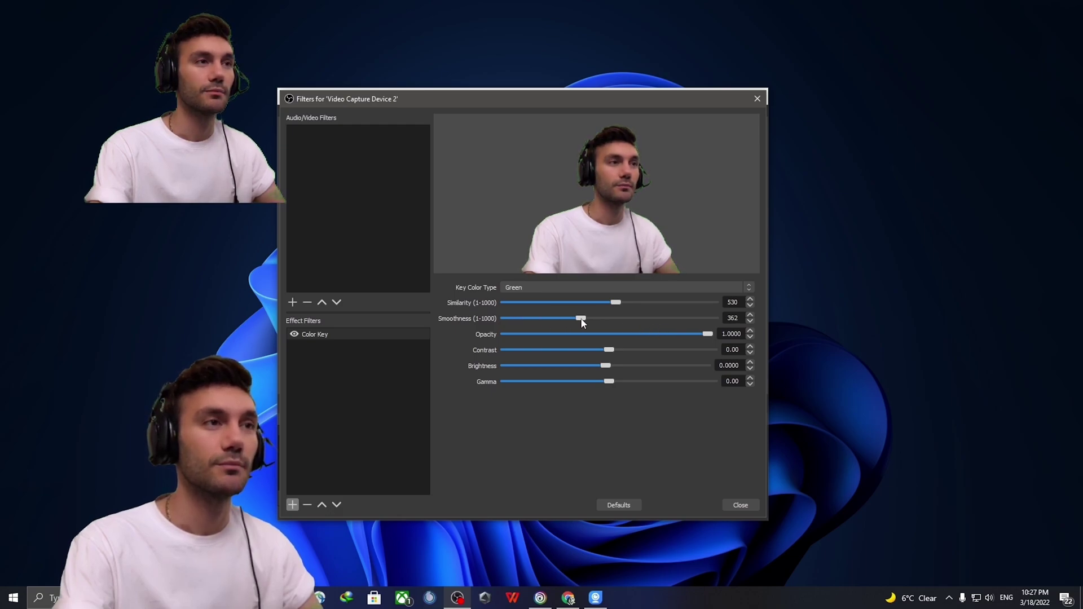
pyautogui.moveTo(617, 309); pyautogui.dragTo(638, 307)
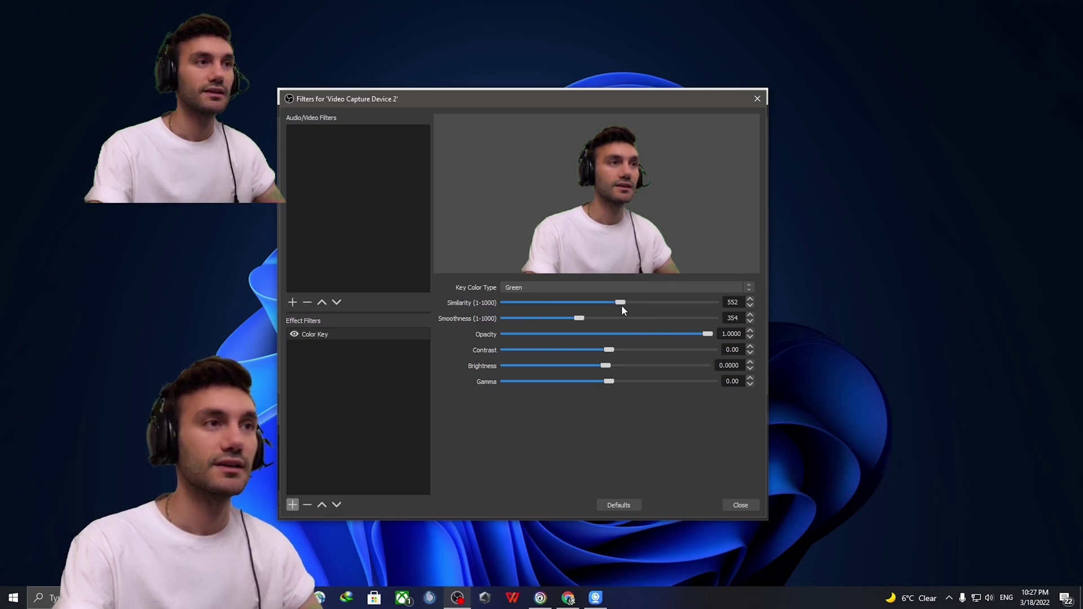
pyautogui.click(733, 505)
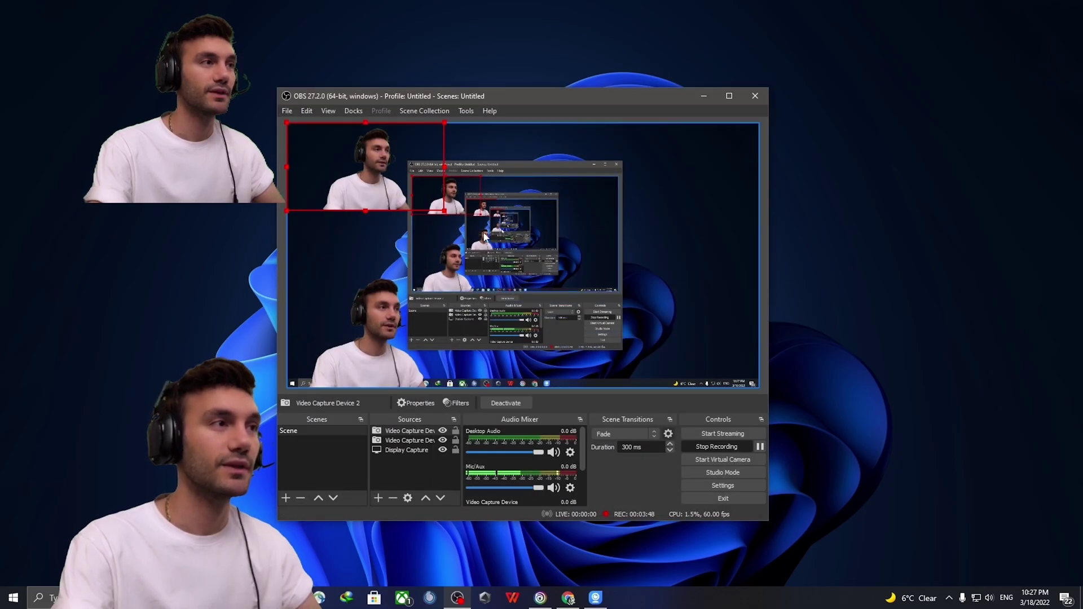
# Drag the Video Capture Device 2 feed to the preview's right side and fine-tune its position.
pyautogui.moveTo(383, 188); pyautogui.dragTo(611, 275)
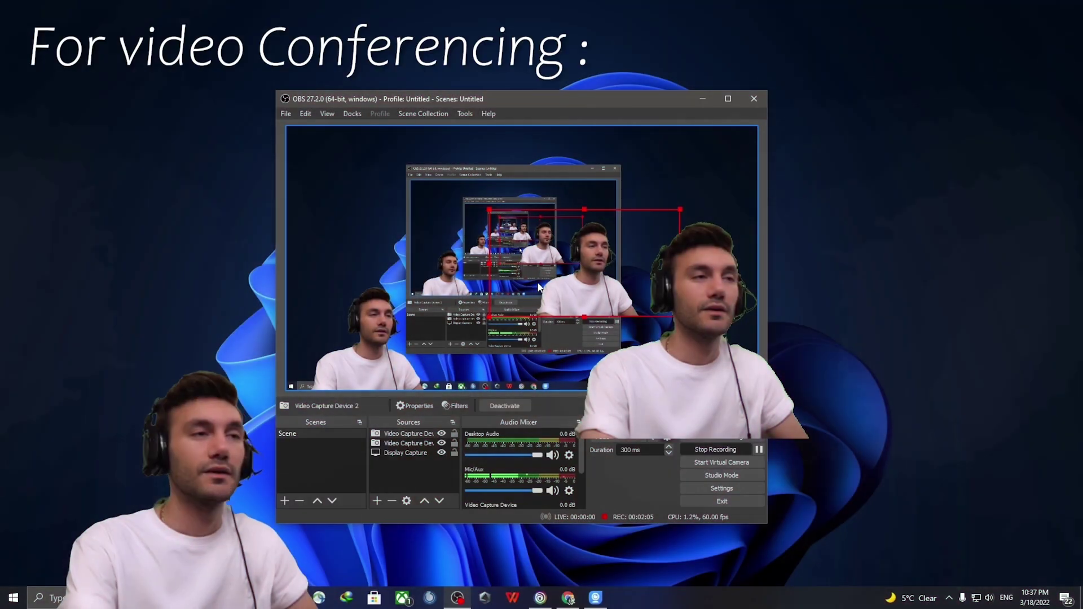
pyautogui.moveTo(578, 377); pyautogui.dragTo(603, 376)
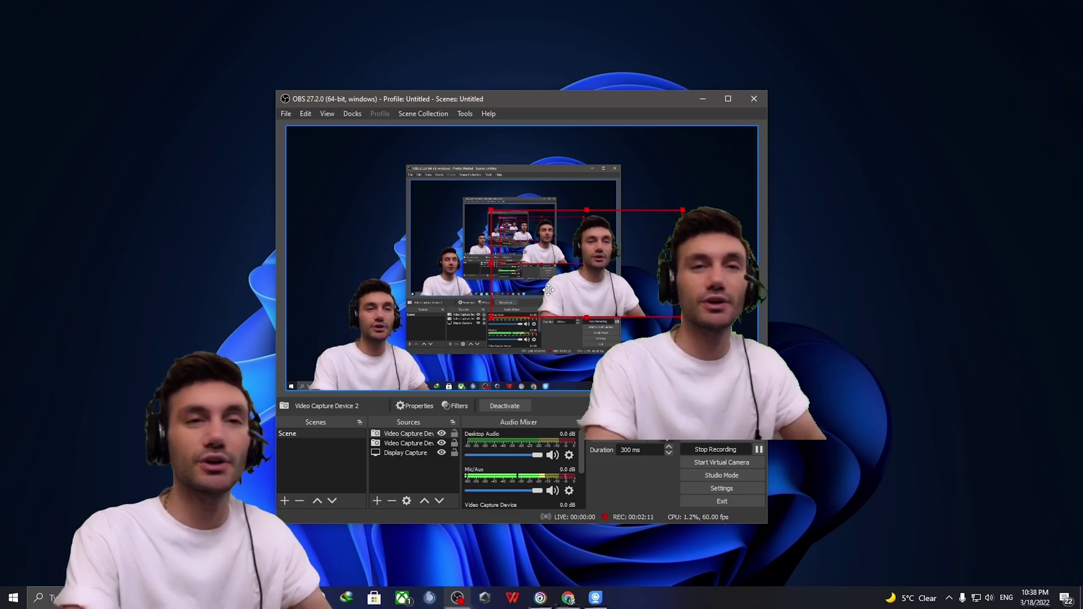
pyautogui.moveTo(603, 373); pyautogui.dragTo(574, 372)
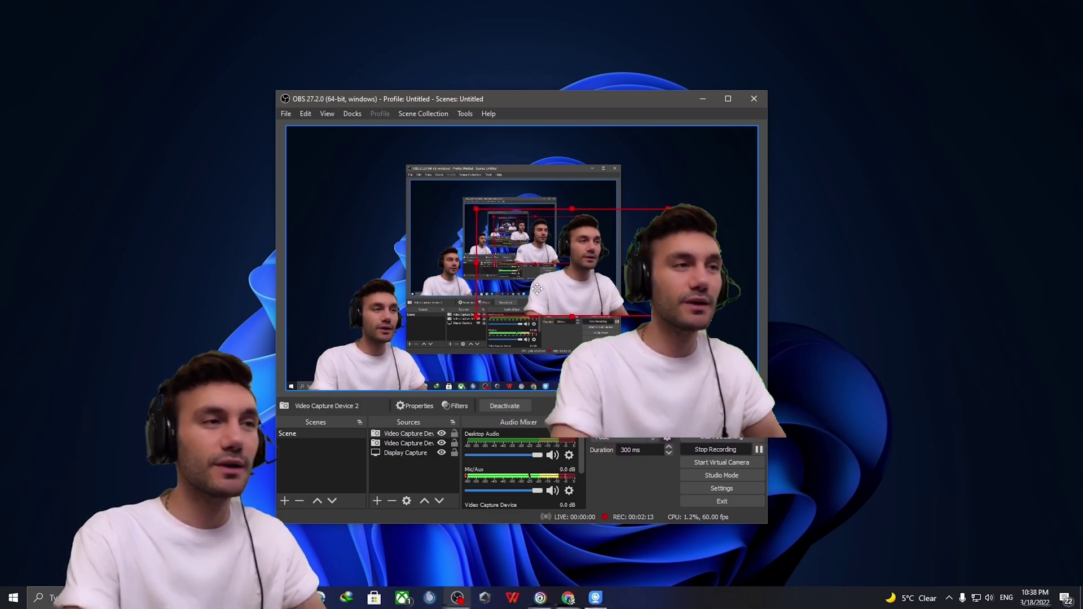
pyautogui.moveTo(535, 288); pyautogui.dragTo(530, 287)
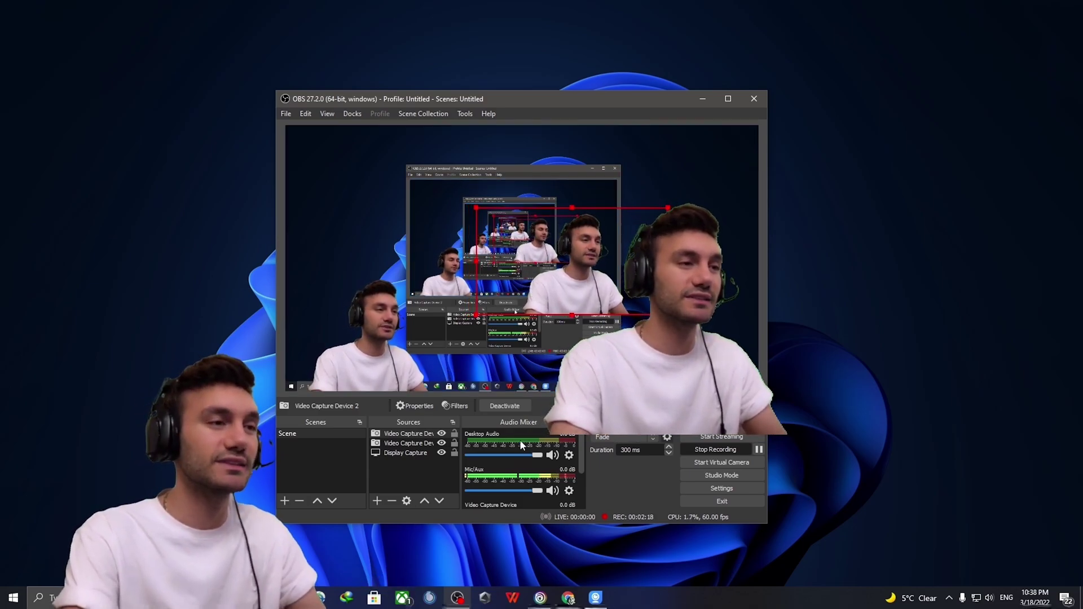
# Hide the first capture source, minimize OBS, and remove iVCam's green-screen background.
pyautogui.click(440, 434)
pyautogui.click(703, 99)
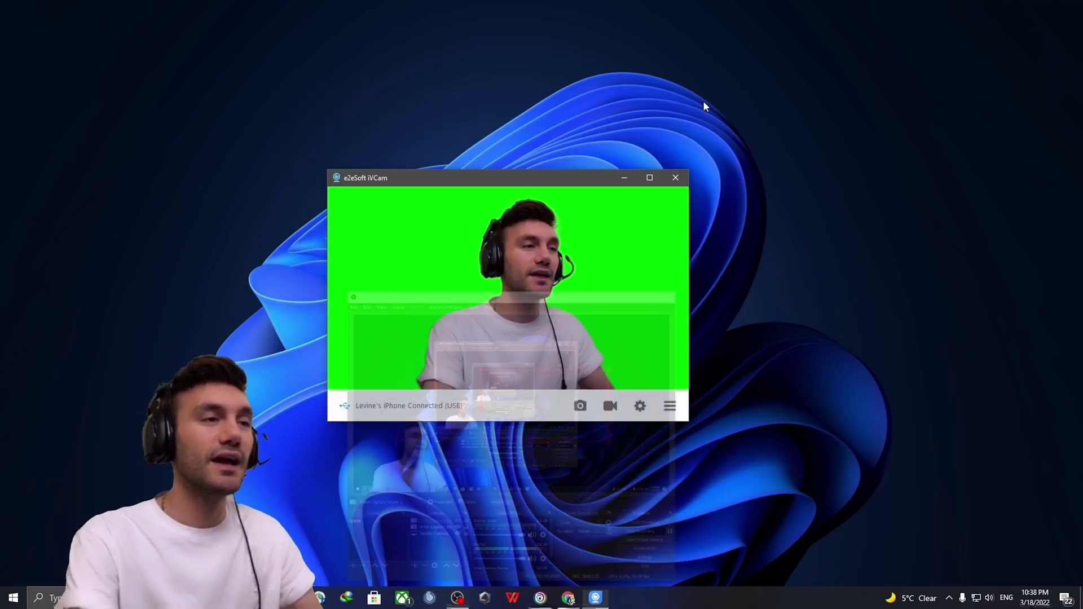
pyautogui.click(669, 405)
pyautogui.click(814, 461)
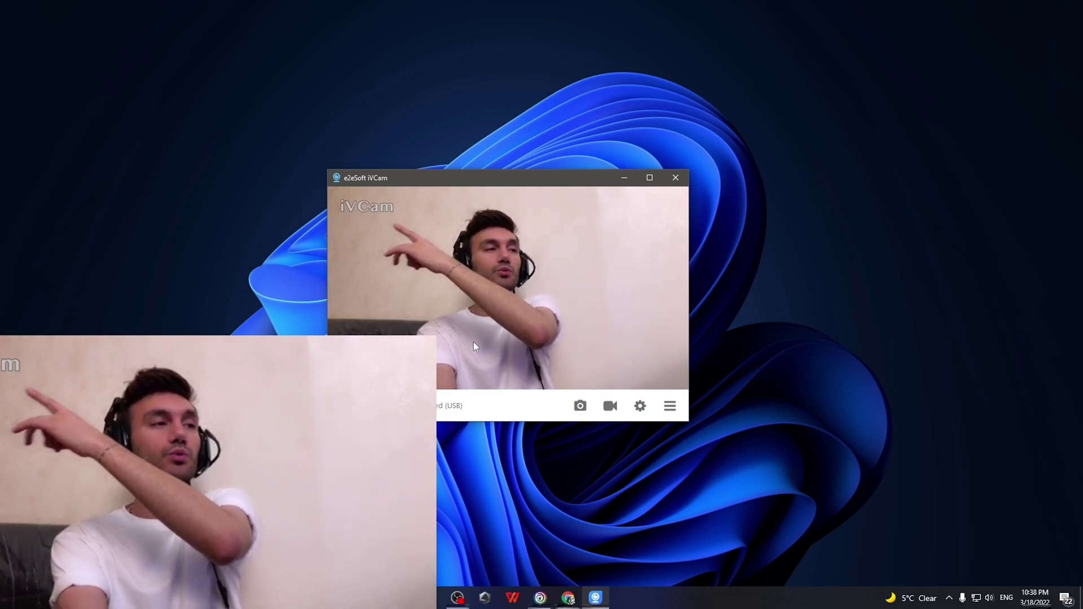
# Set iVCam's background to Blur, then switch it to Bokeh.
pyautogui.click(670, 406)
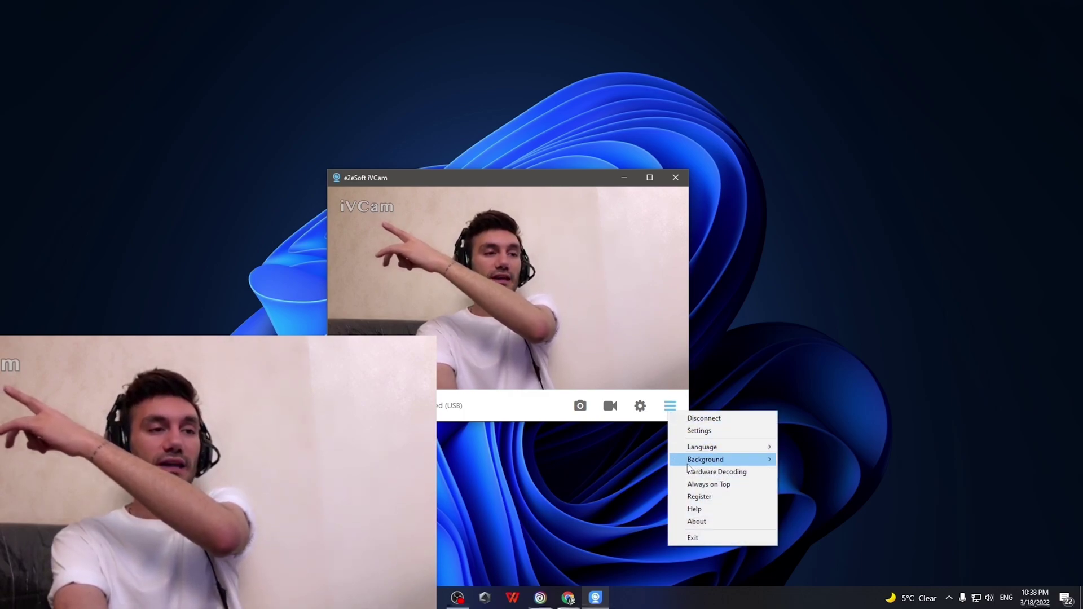
pyautogui.moveTo(706, 460)
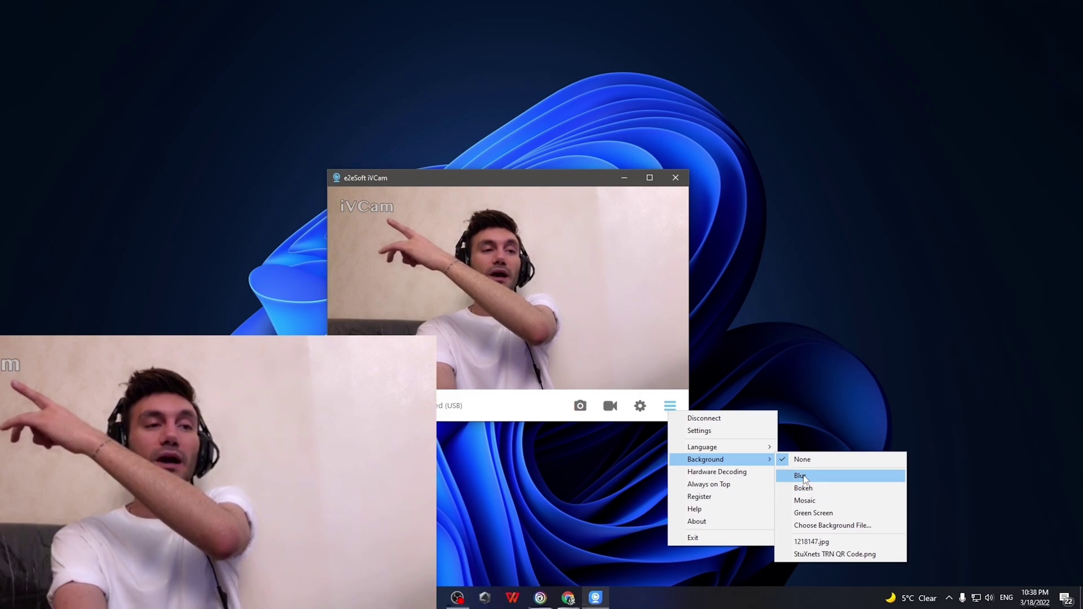
pyautogui.click(803, 475)
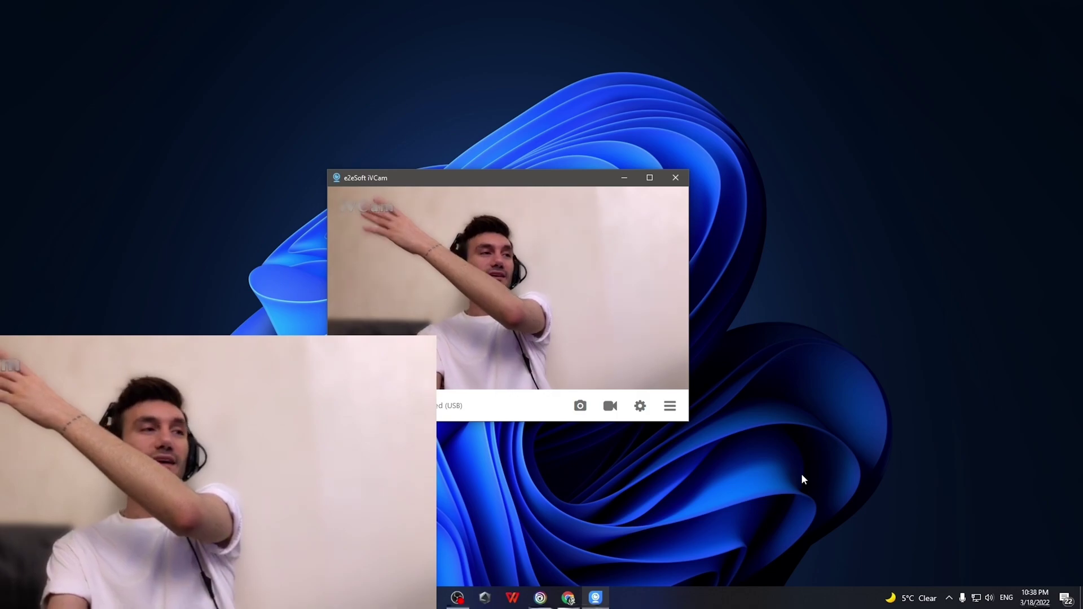
pyautogui.click(670, 406)
pyautogui.moveTo(696, 458)
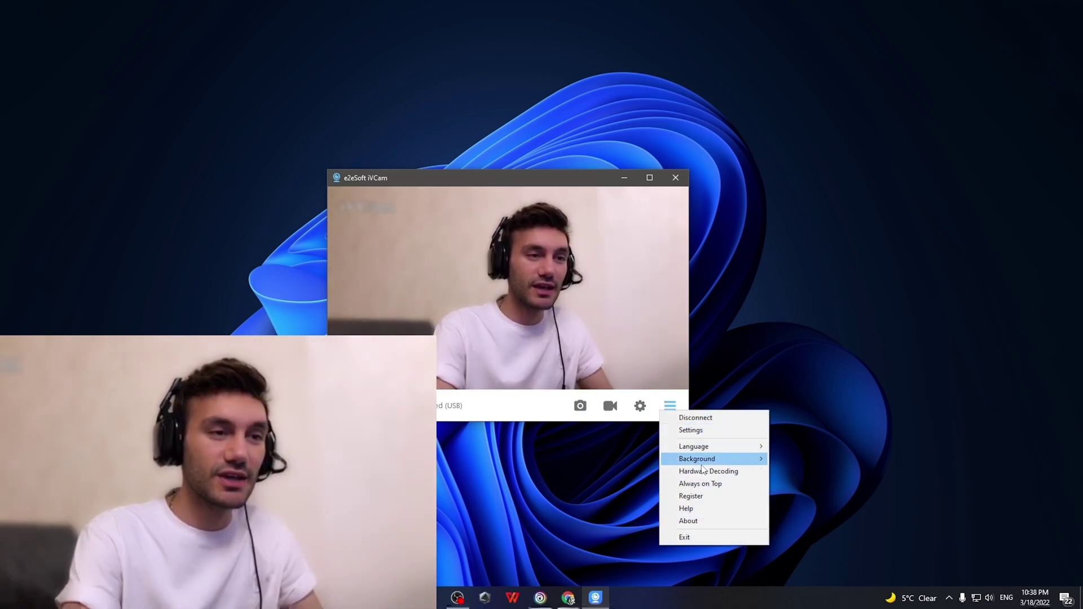
pyautogui.click(795, 489)
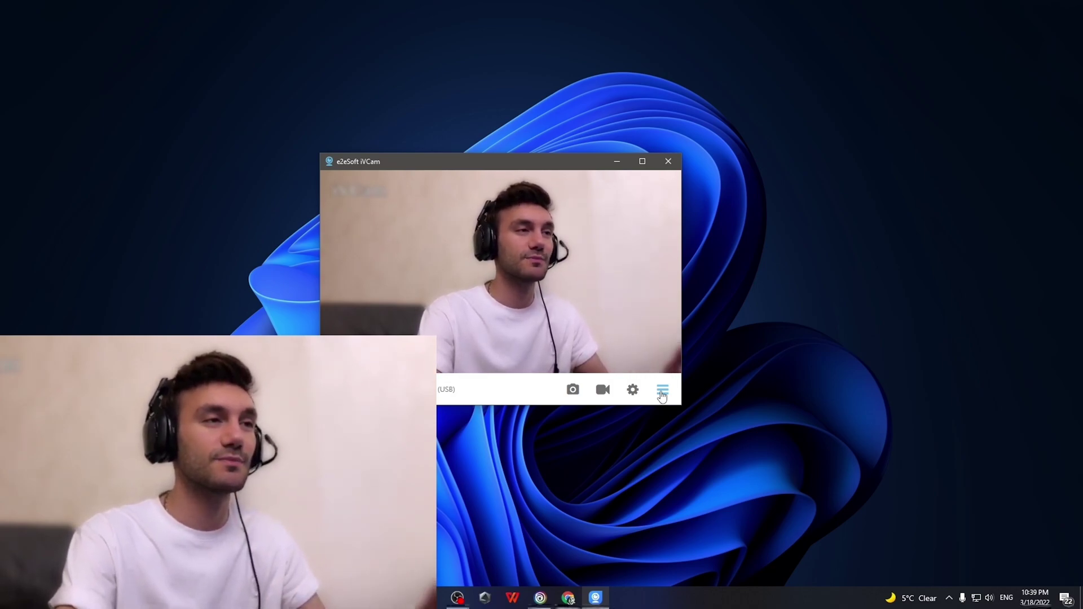
pyautogui.click(663, 394)
pyautogui.click(508, 390)
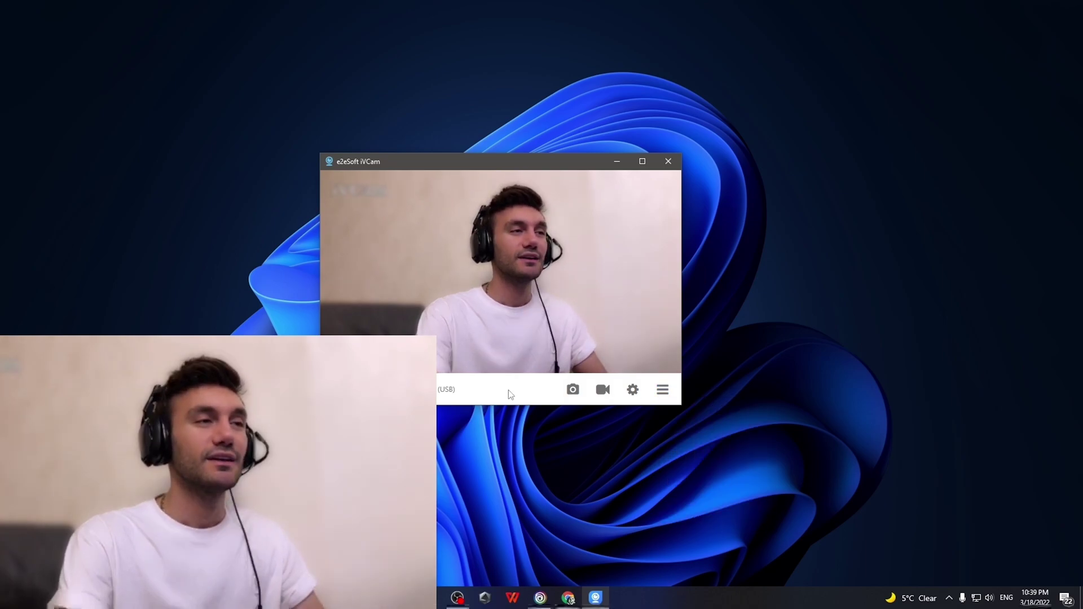